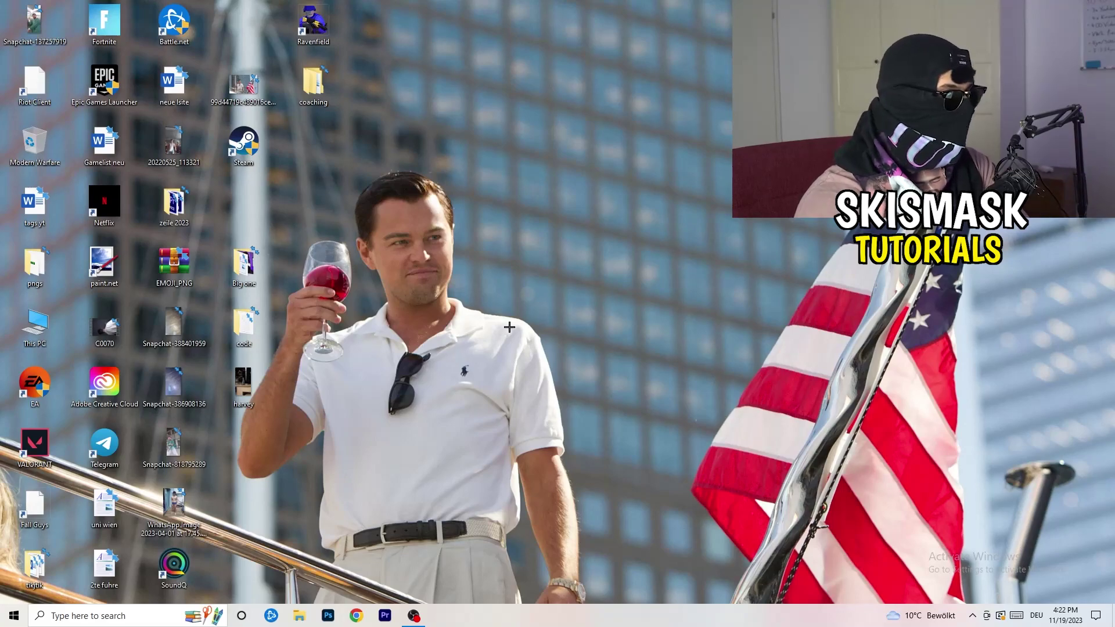
Open Task Manager's performance view and launch Resource Monitor from it, with both windows maximized.
{"action": "right_click", "coordinate": [539, 623]}
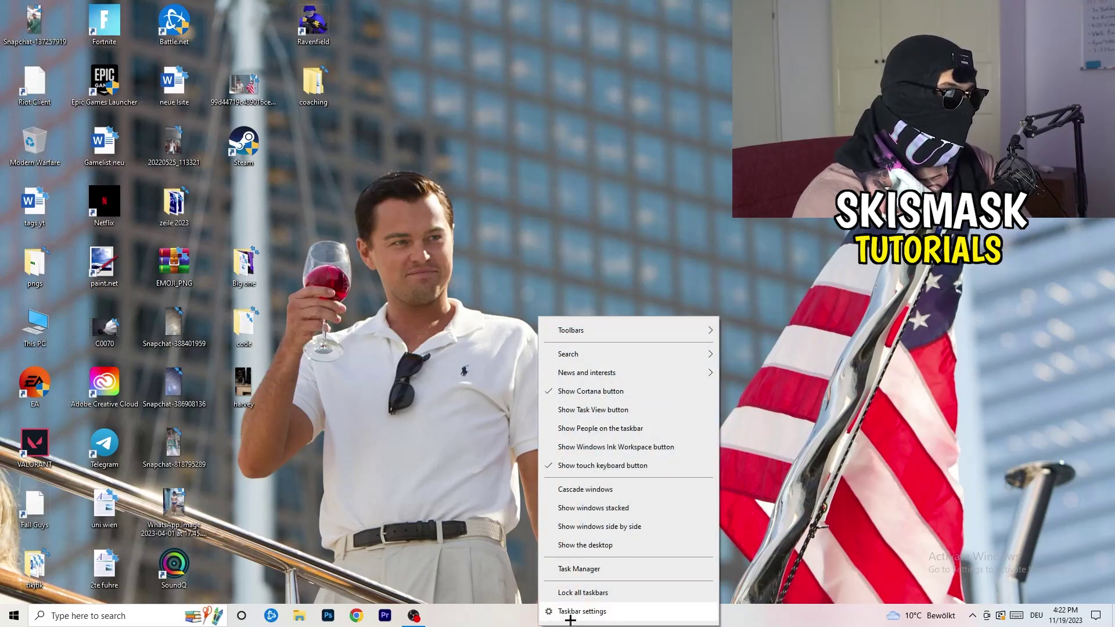
{"action": "left_click", "coordinate": [579, 568]}
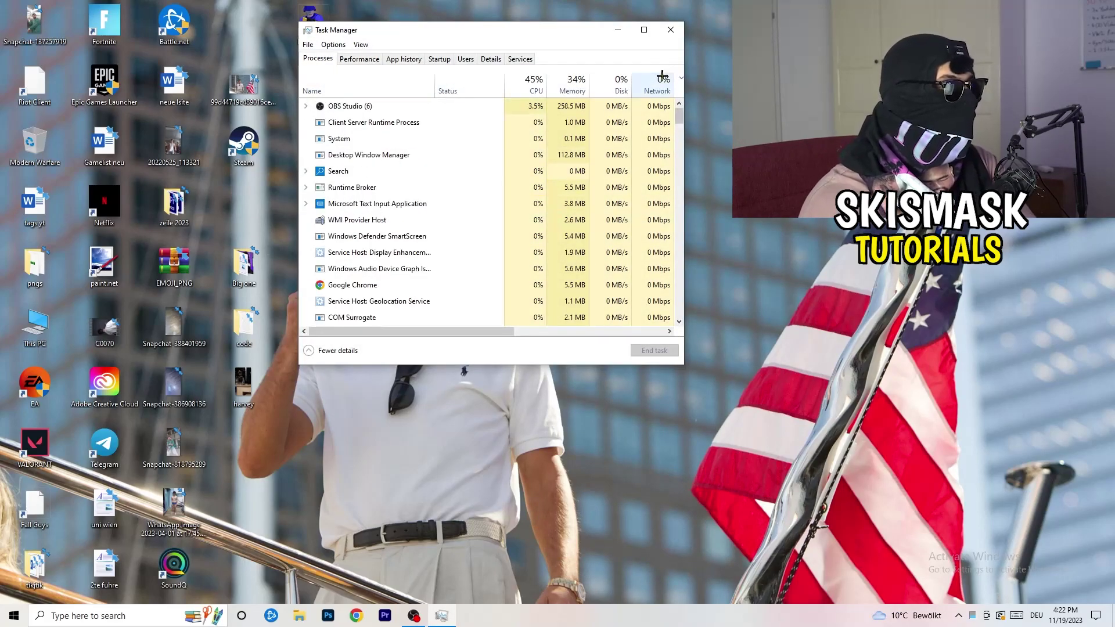
{"action": "left_click", "coordinate": [648, 28]}
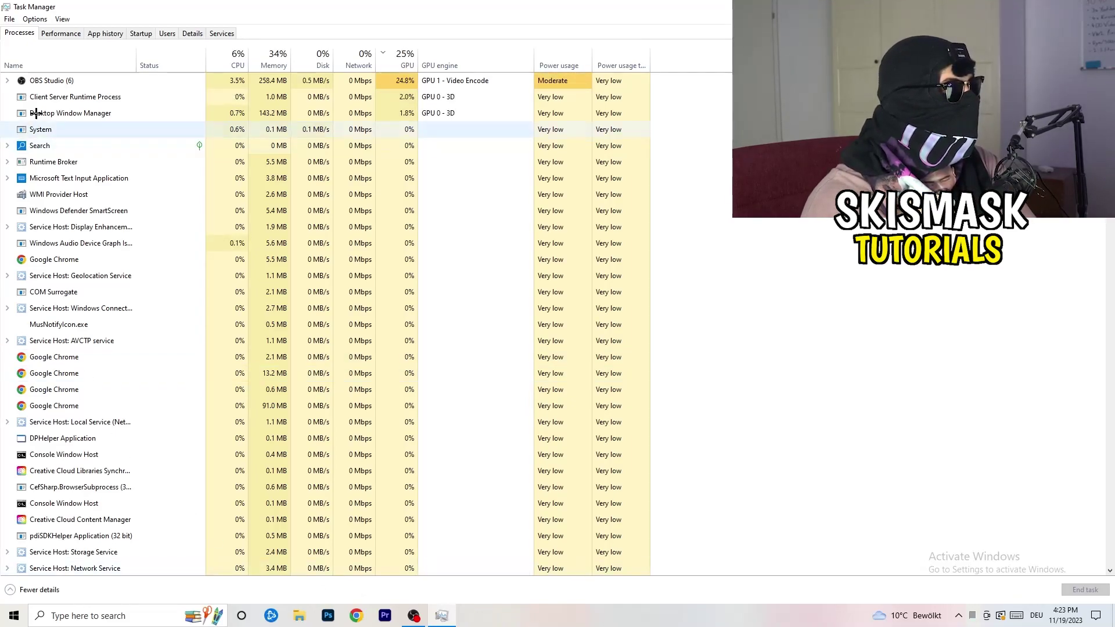
{"action": "left_click", "coordinate": [67, 36]}
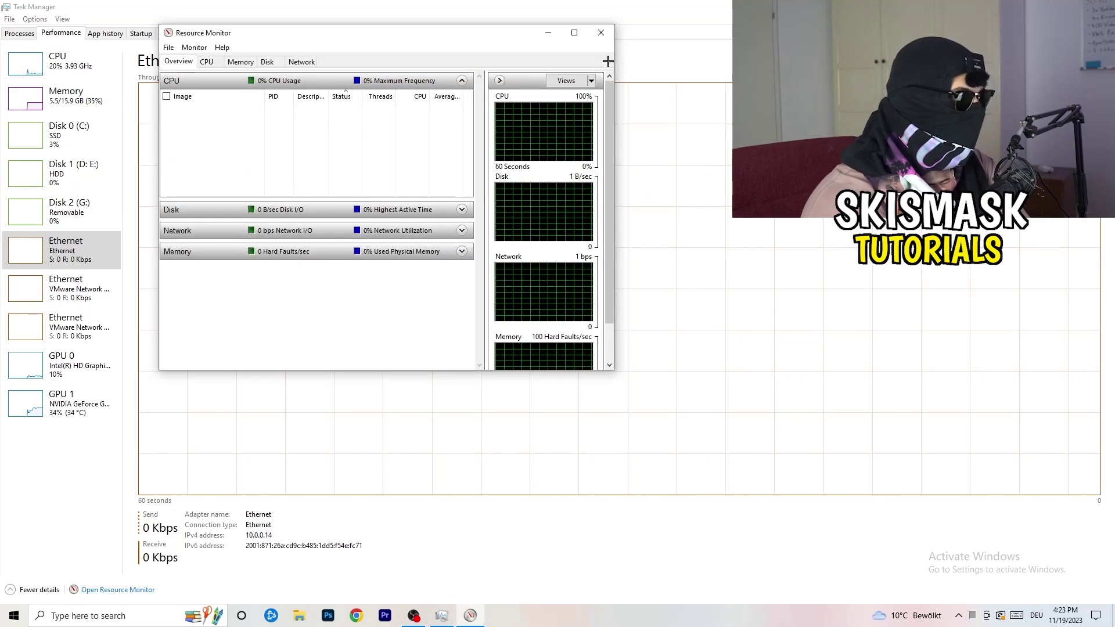
{"action": "left_click", "coordinate": [574, 30]}
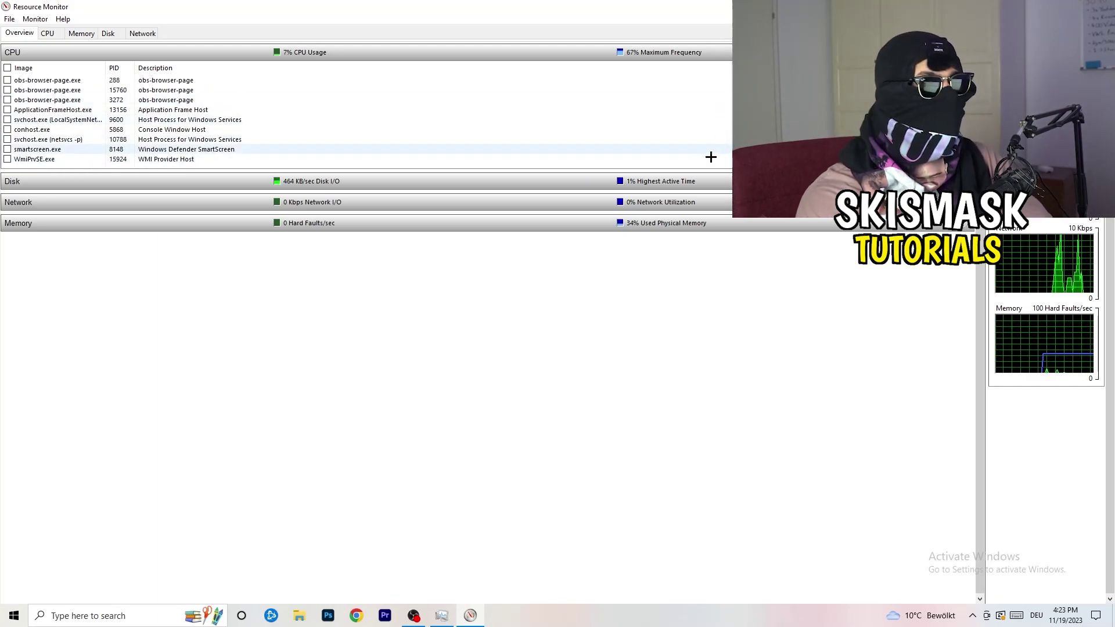
Examine the running processes and those with network activity in Resource Monitor, and close it along with Task Manager.
{"action": "right_click", "coordinate": [664, 130]}
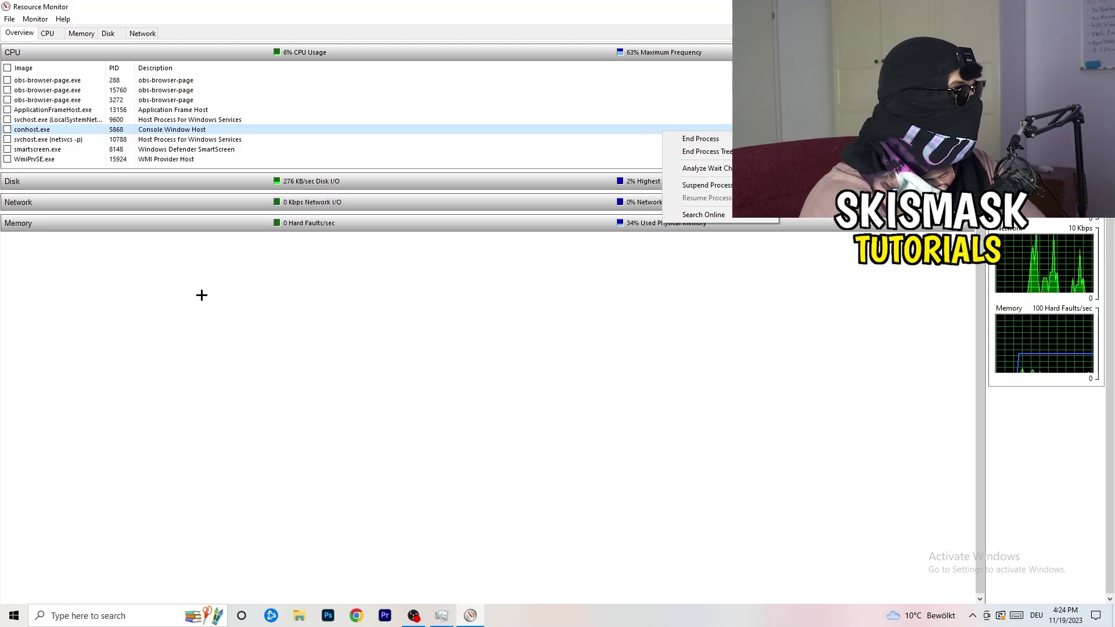
{"action": "left_click", "coordinate": [145, 33]}
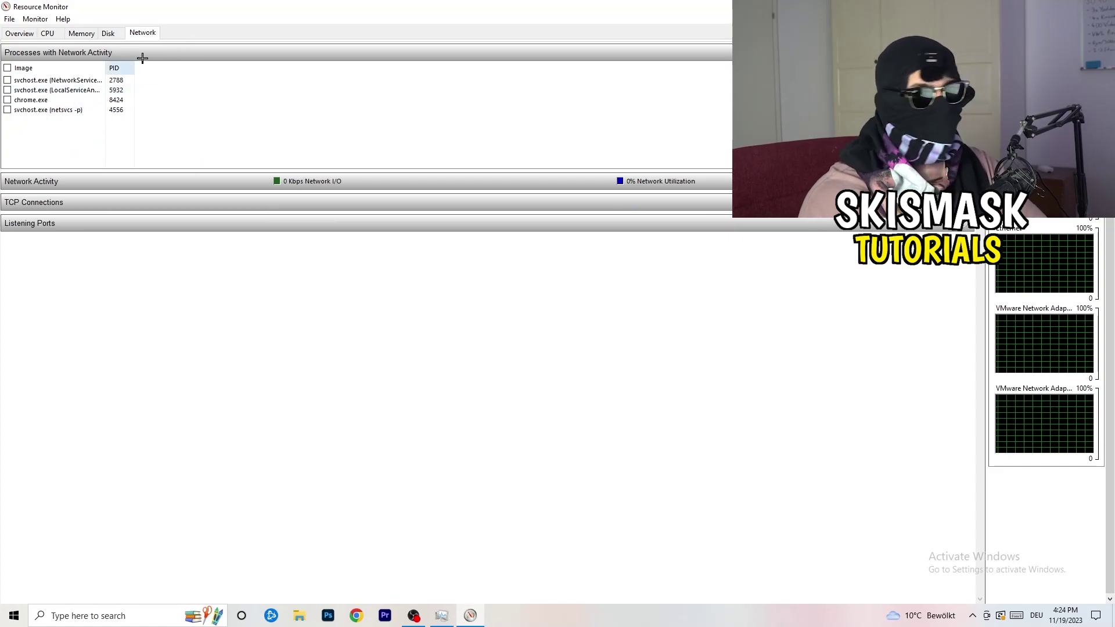
{"action": "left_click", "coordinate": [20, 33]}
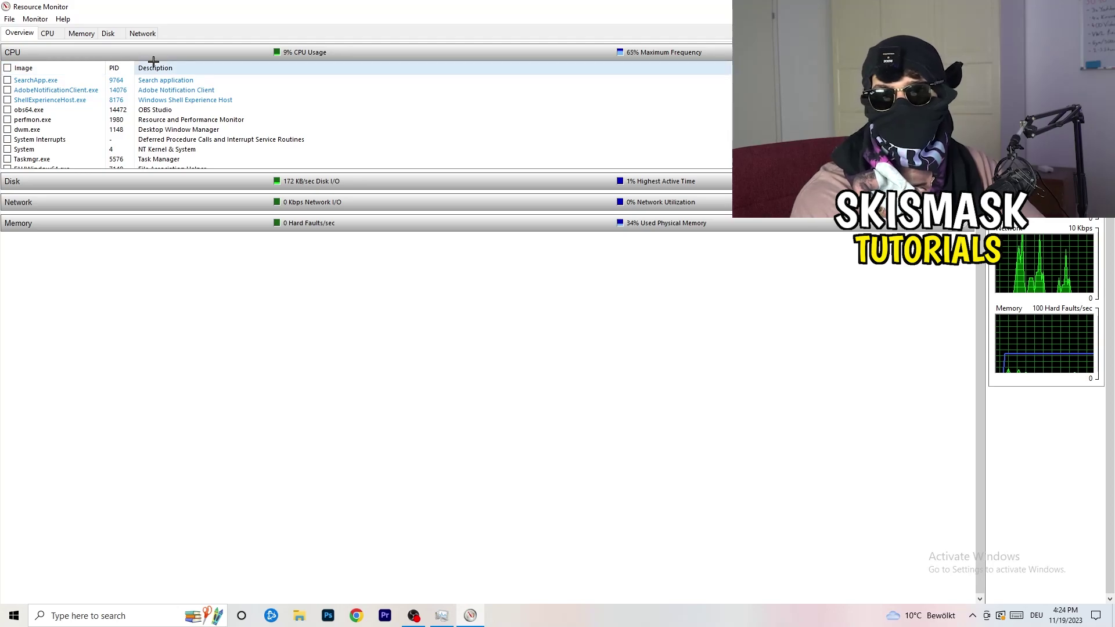
{"action": "left_click", "coordinate": [141, 33]}
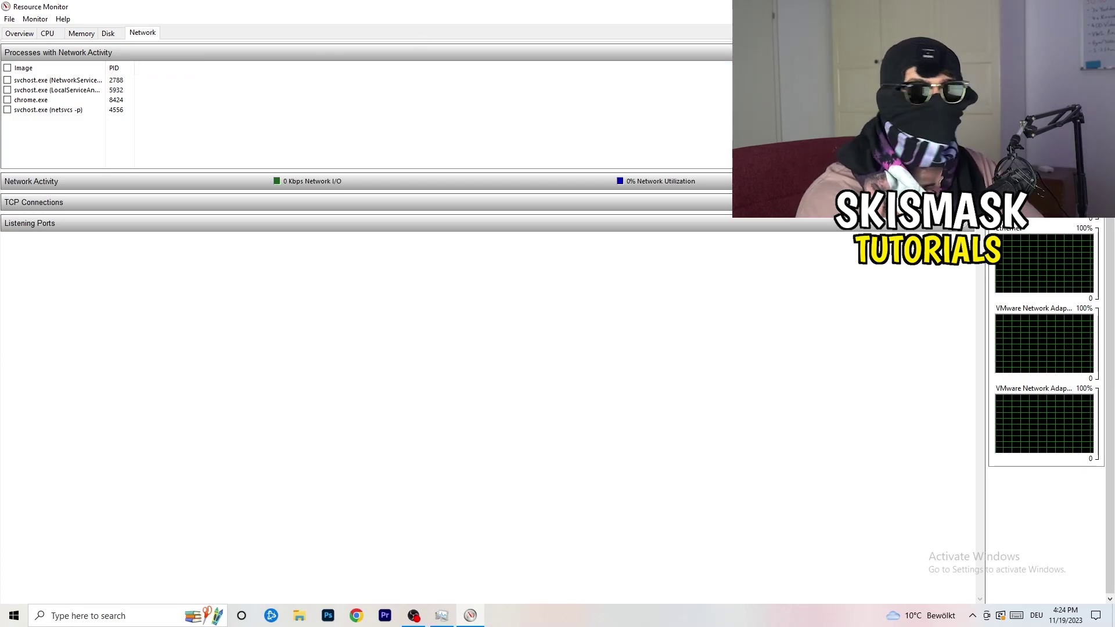
{"action": "key", "text": "alt+F4"}
{"action": "key", "text": "alt+F4"}
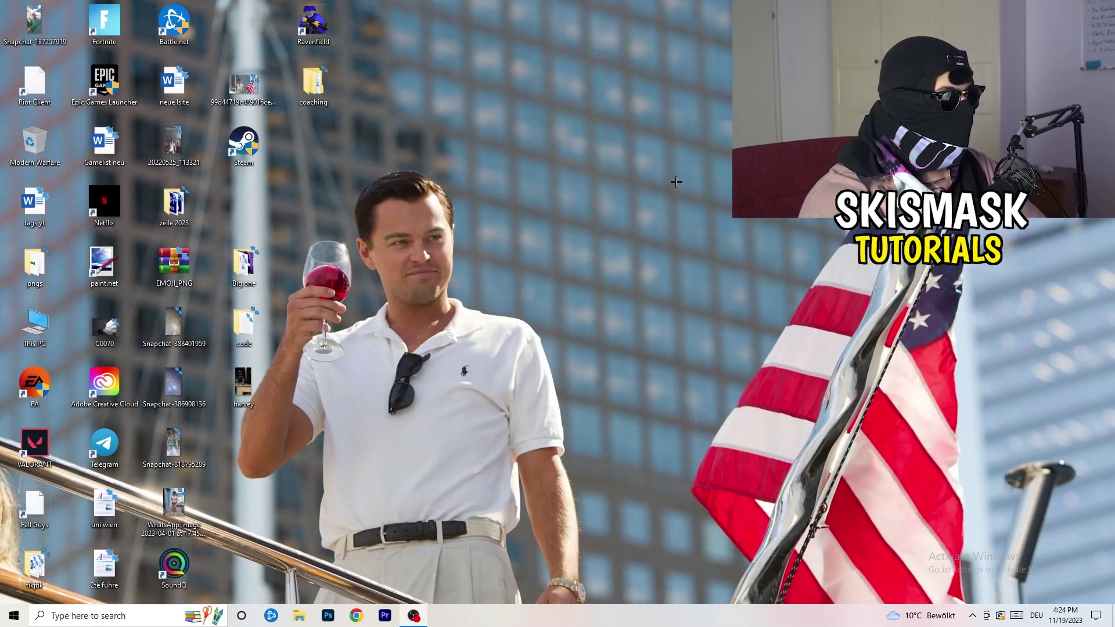
Open the Network & Internet settings, run the network troubleshooter on all network adapters, and close it.
{"action": "left_click", "coordinate": [14, 615]}
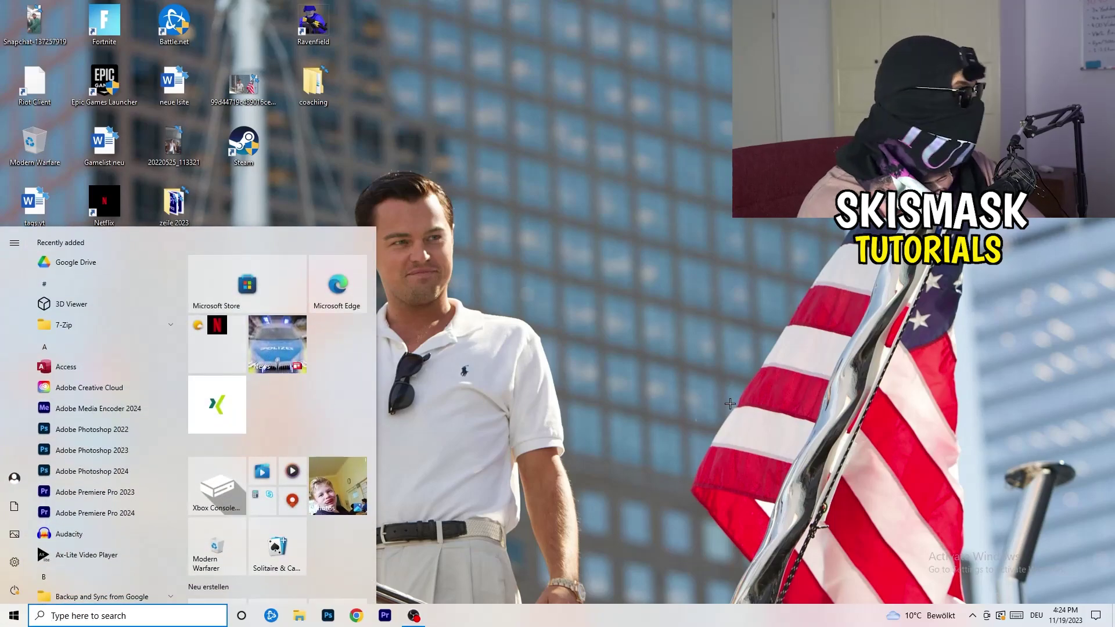
{"action": "key", "text": "super+i"}
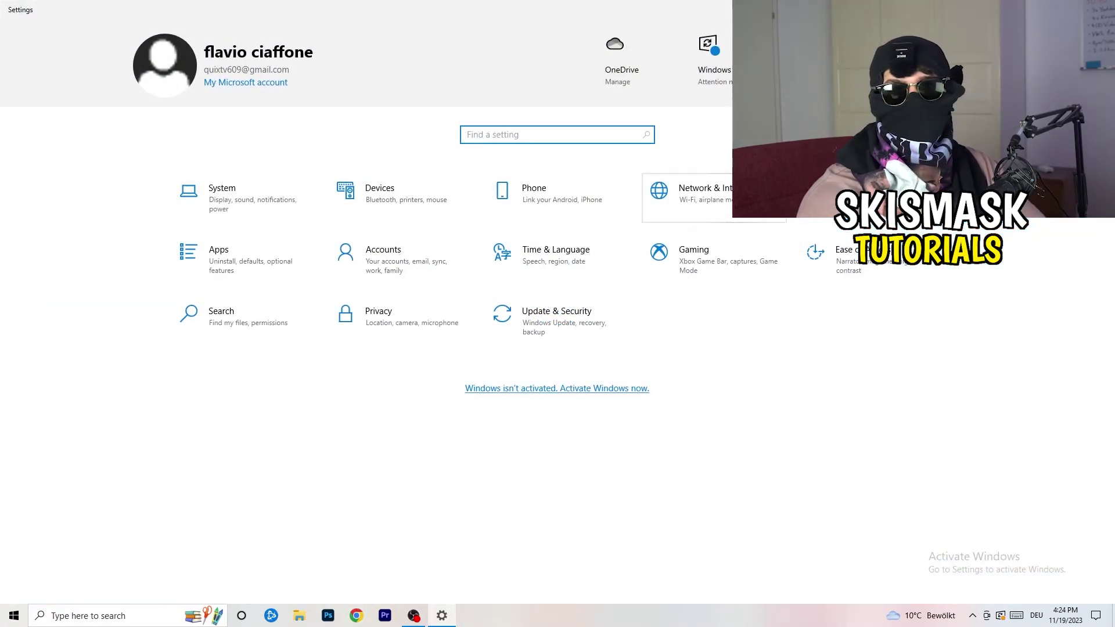
{"action": "left_click", "coordinate": [749, 200]}
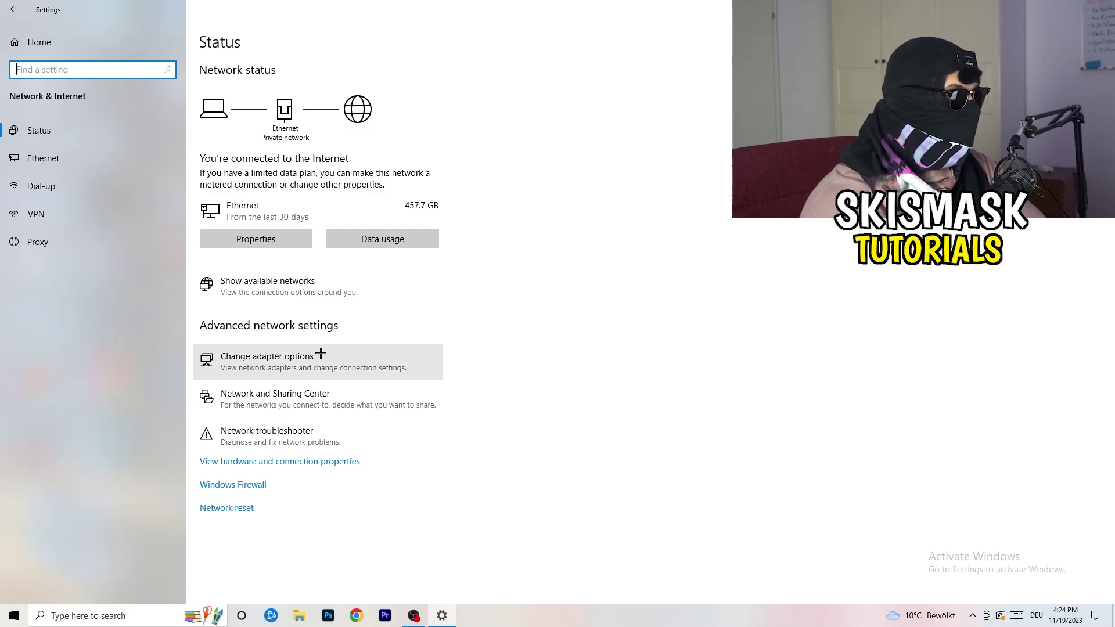
{"action": "left_click", "coordinate": [289, 443]}
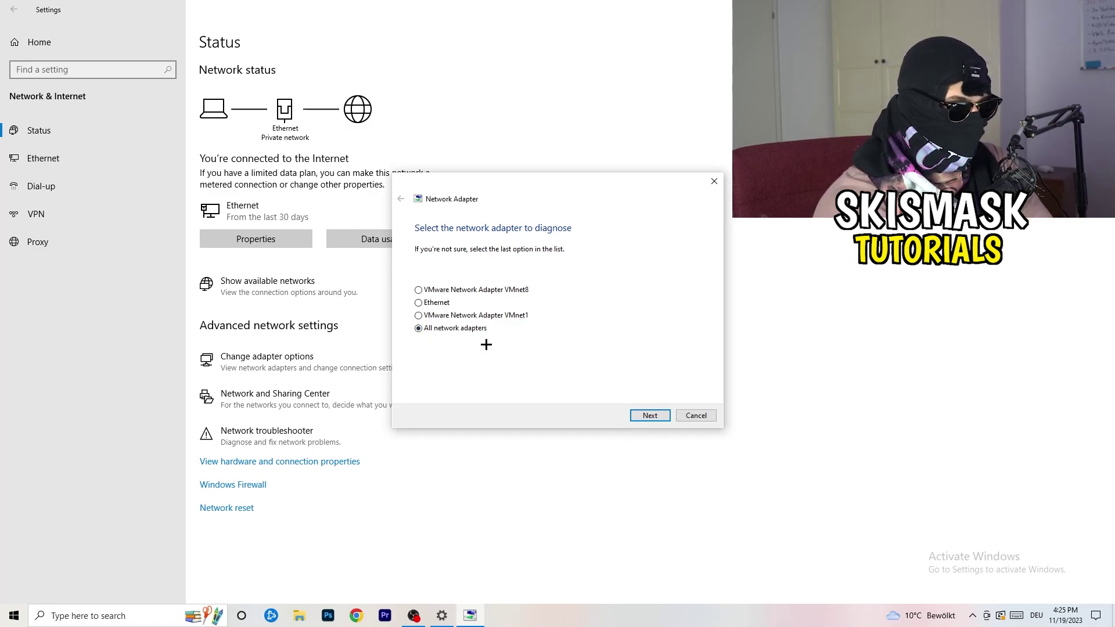
{"action": "left_click", "coordinate": [648, 418]}
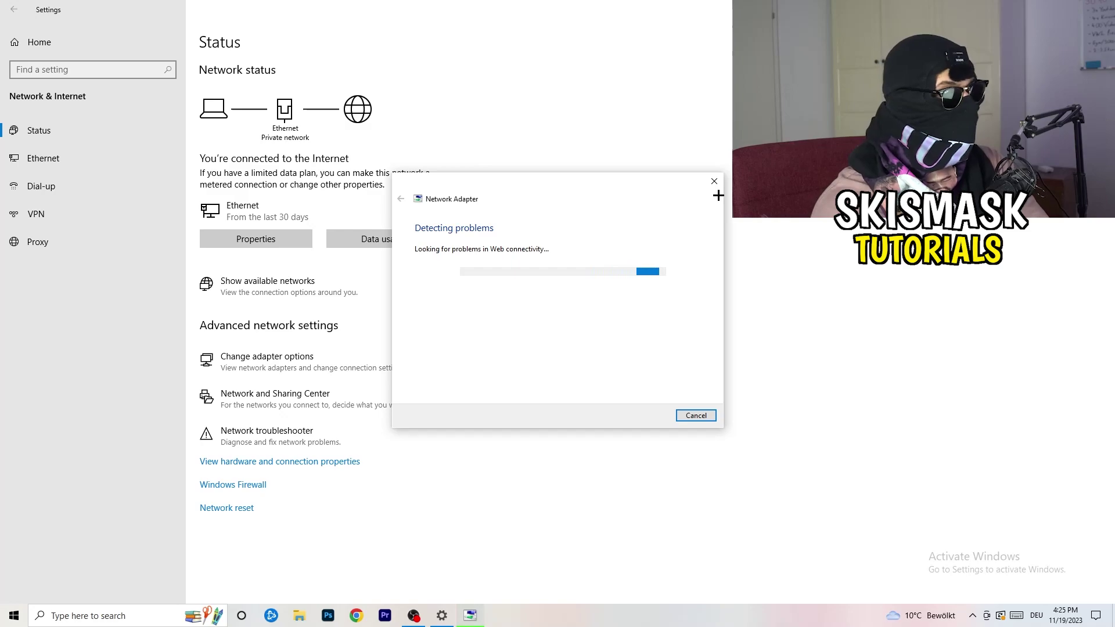
{"action": "left_click", "coordinate": [714, 181]}
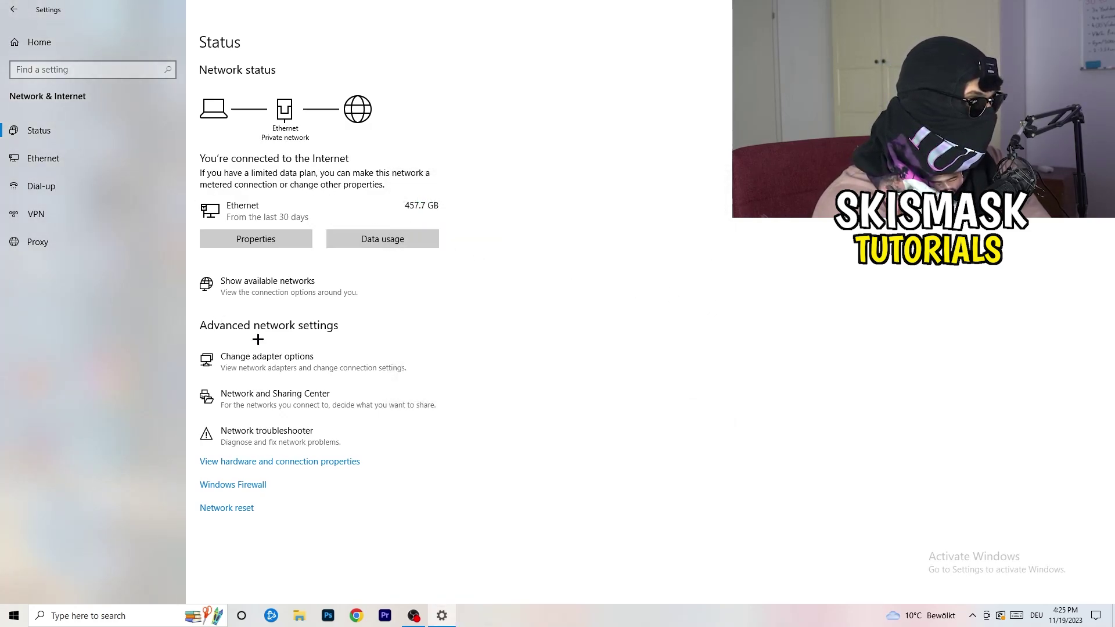
Disable and re-enable the Ethernet adapter in Network Connections, and close that window.
{"action": "left_click", "coordinate": [290, 368]}
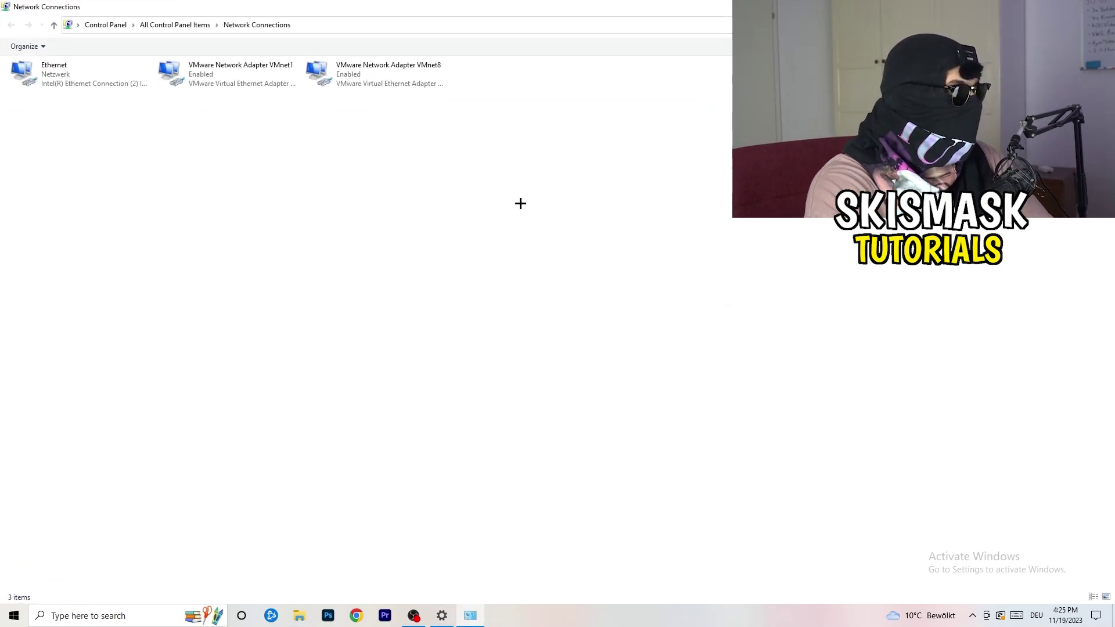
{"action": "left_click", "coordinate": [76, 72]}
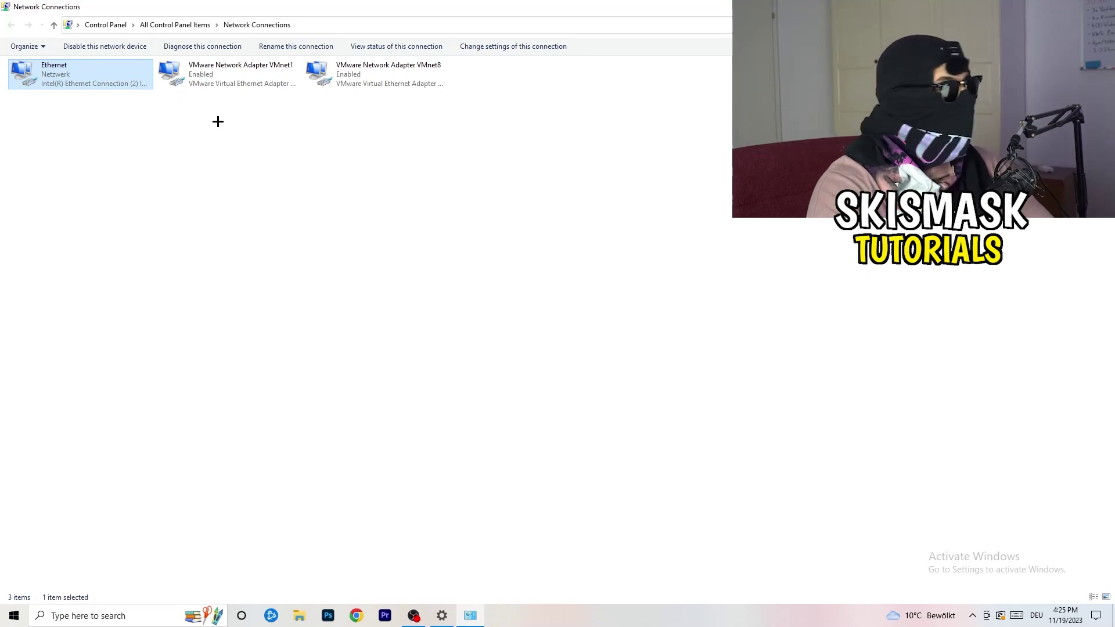
{"action": "right_click", "coordinate": [94, 71]}
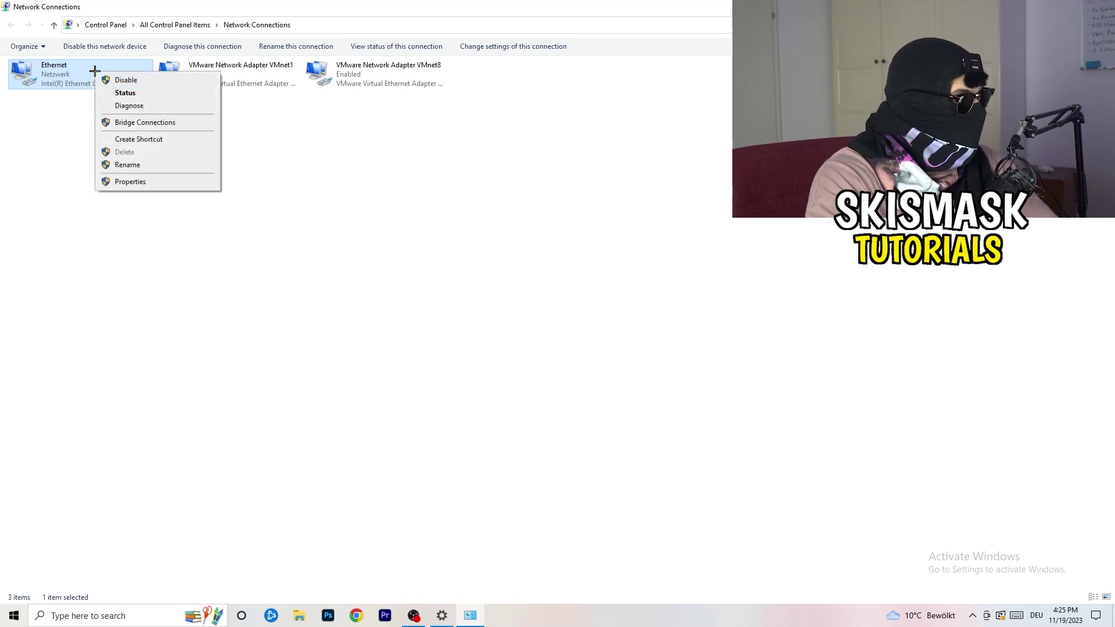
{"action": "left_click", "coordinate": [126, 79]}
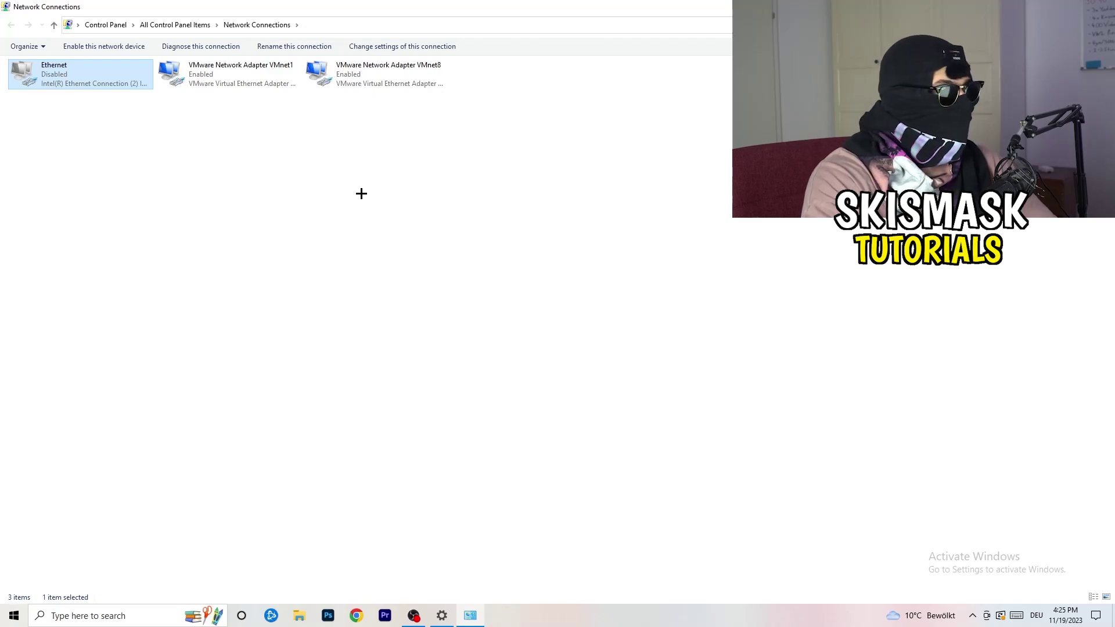
{"action": "right_click", "coordinate": [58, 83]}
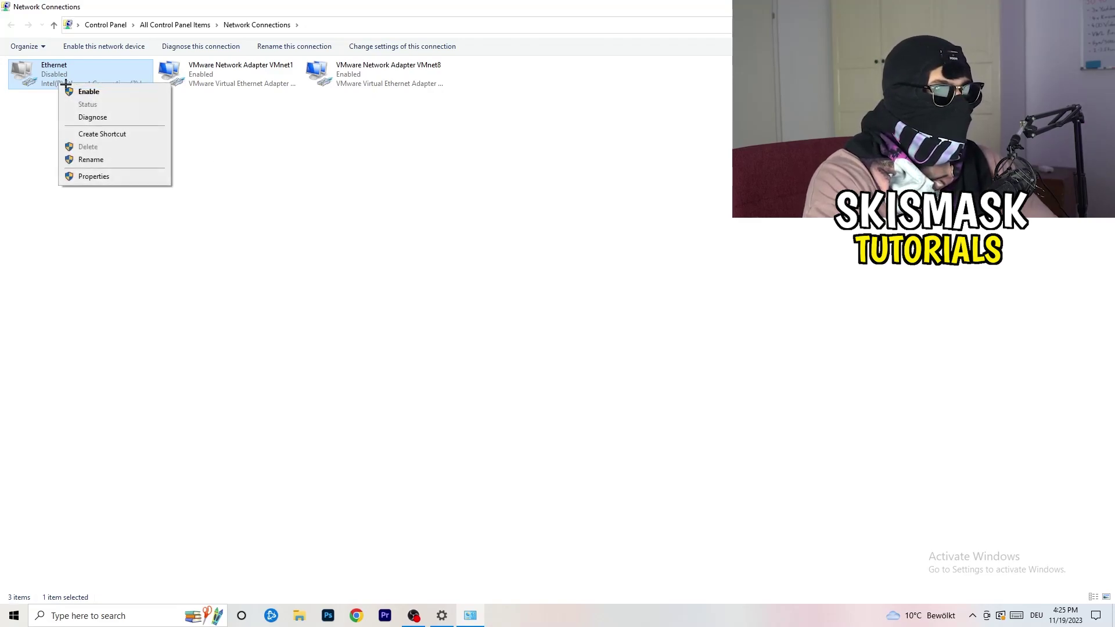
{"action": "left_click", "coordinate": [112, 93]}
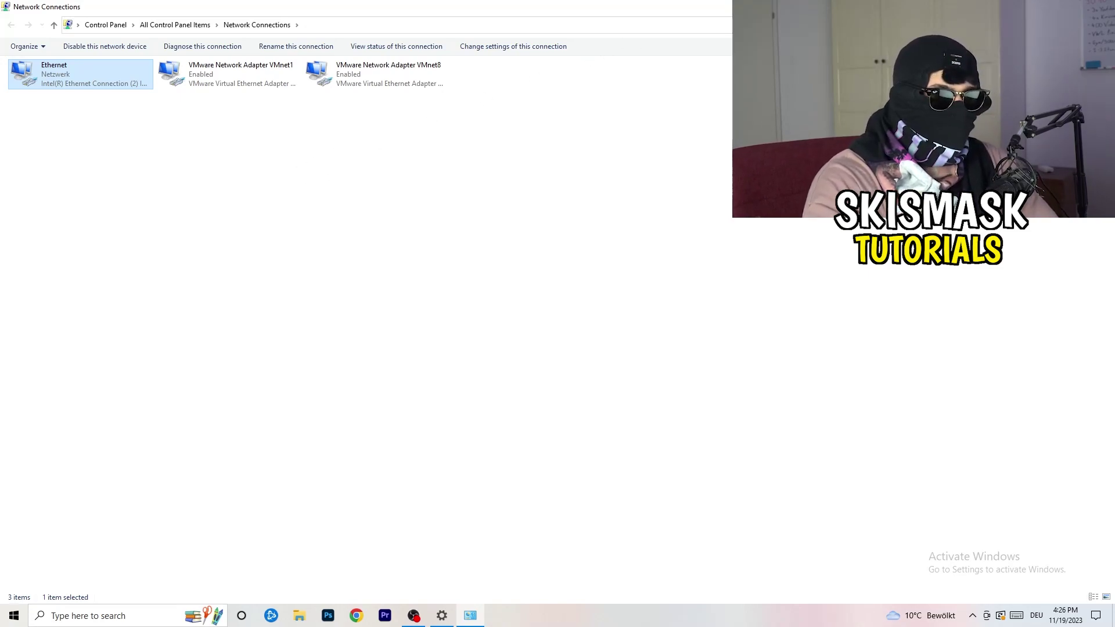
{"action": "key", "text": "alt+F4"}
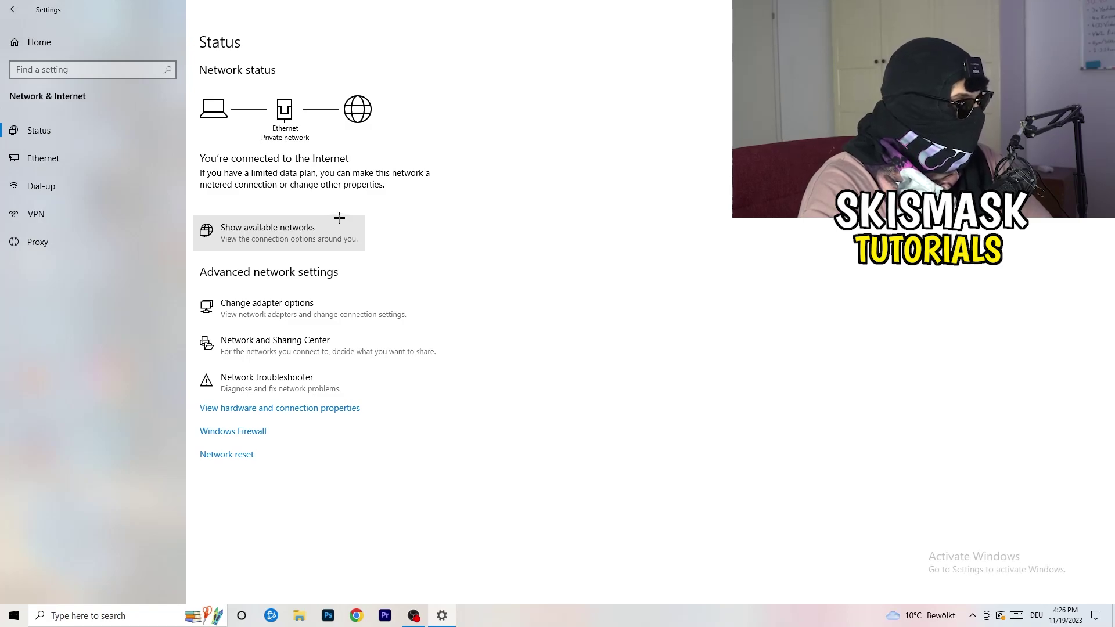
Open the Internet Protocol Version 4 (TCP/IPv4) properties of the active Ethernet connection from Network and Sharing Center.
{"action": "left_click", "coordinate": [330, 350]}
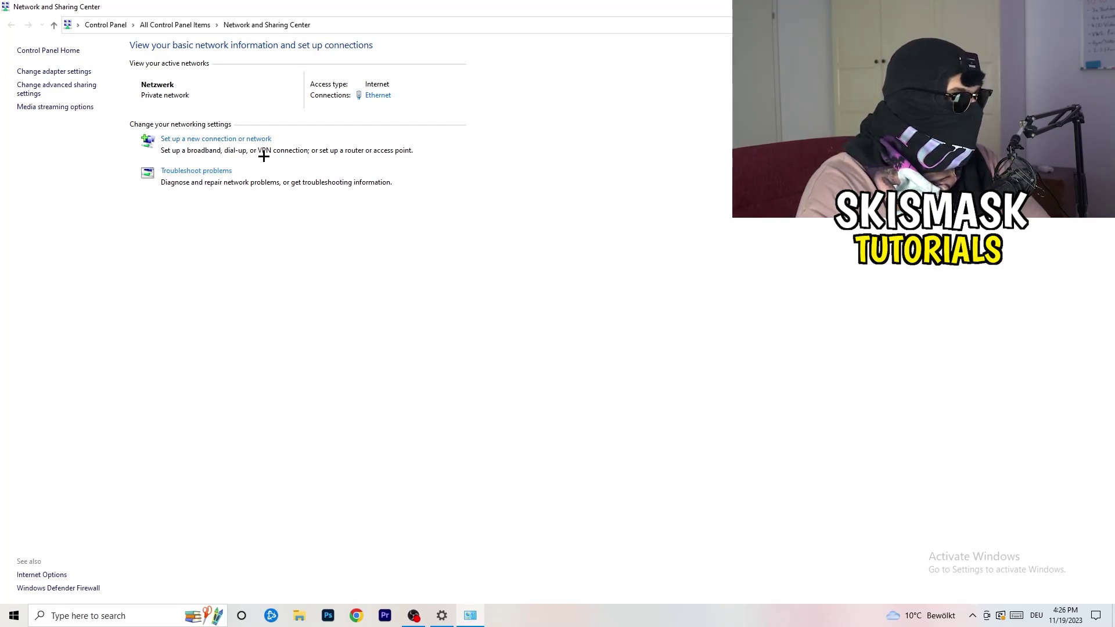
{"action": "left_click", "coordinate": [377, 96]}
{"action": "left_click_drag", "start_coordinate": [554, 186], "coordinate": [283, 115]}
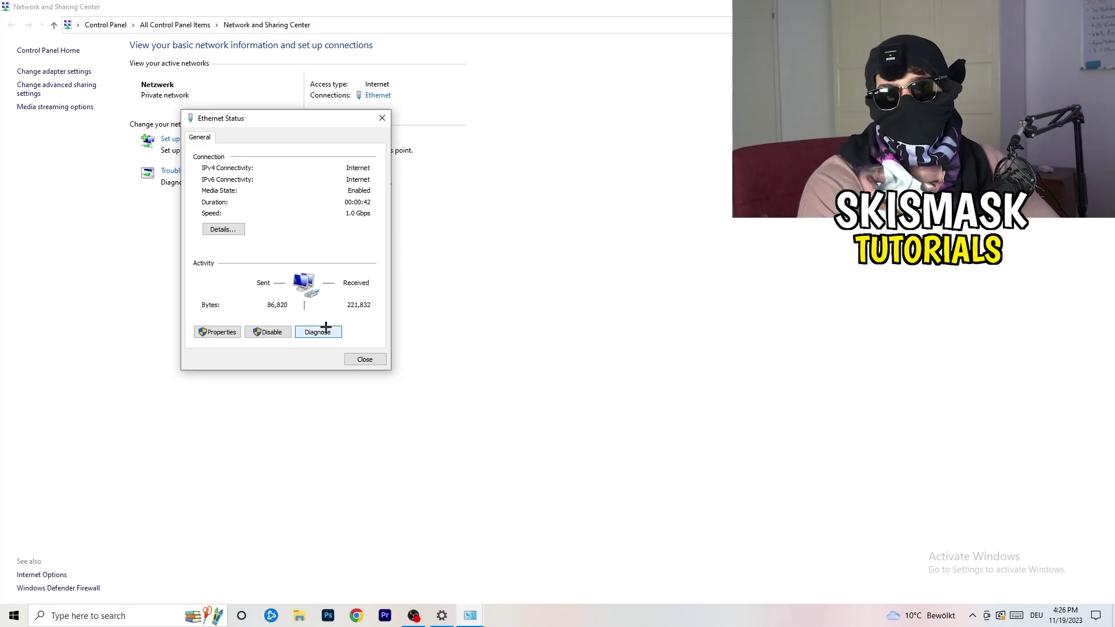
{"action": "left_click", "coordinate": [219, 332]}
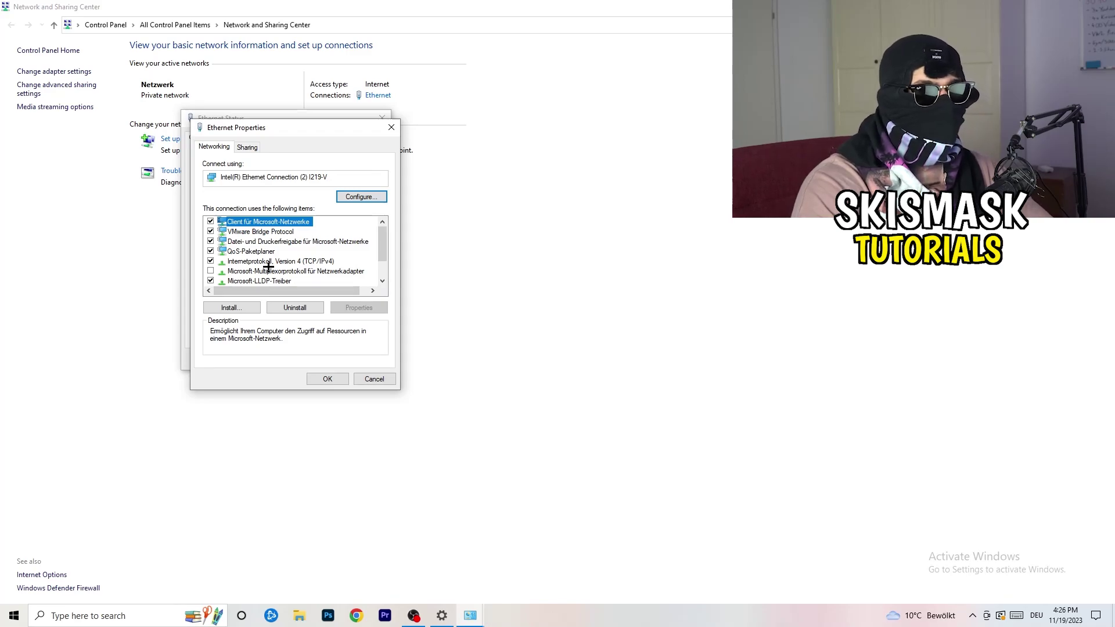
{"action": "scroll", "coordinate": [270, 257], "scroll_direction": "down", "scroll_amount": 1}
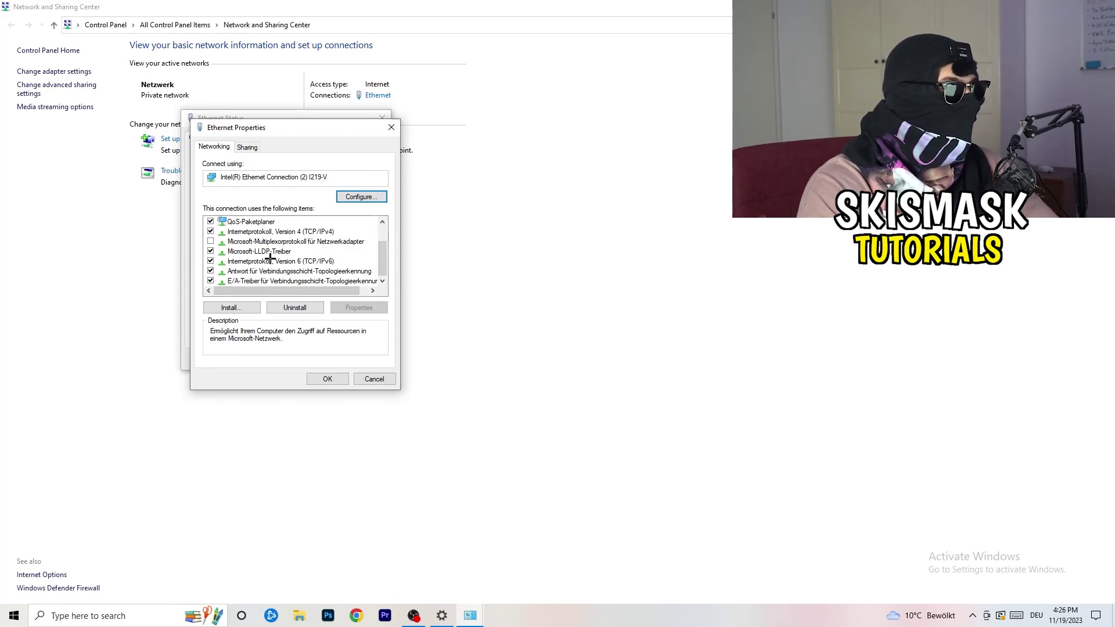
{"action": "scroll", "coordinate": [270, 258], "scroll_direction": "up", "scroll_amount": 1}
{"action": "scroll", "coordinate": [273, 256], "scroll_direction": "down", "scroll_amount": 1}
{"action": "scroll", "coordinate": [276, 256], "scroll_direction": "up", "scroll_amount": 1}
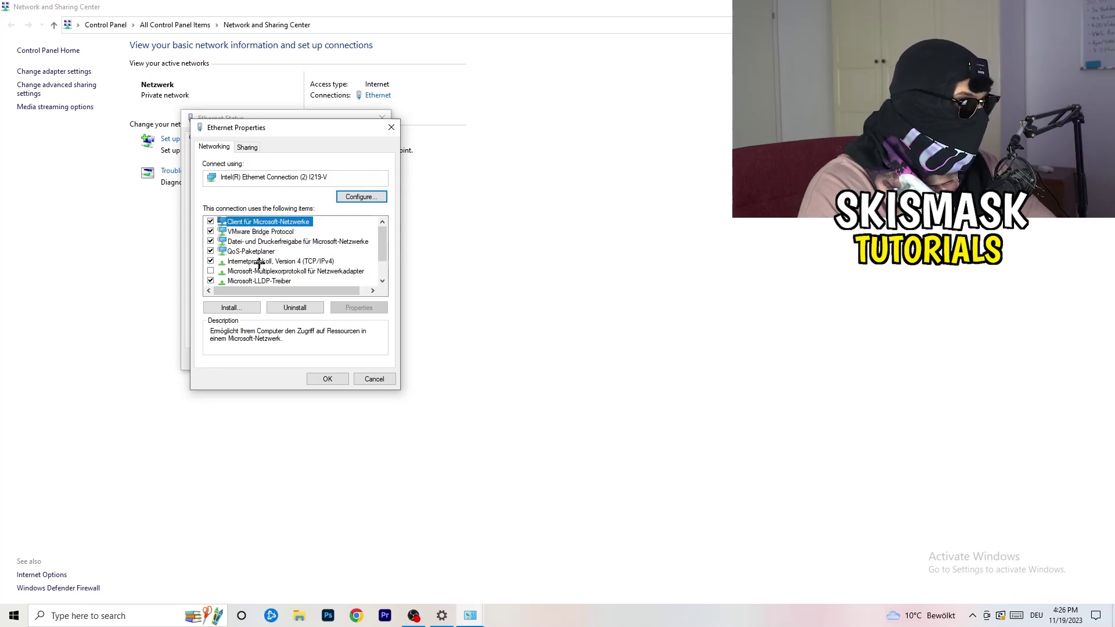
{"action": "double_click", "coordinate": [259, 263]}
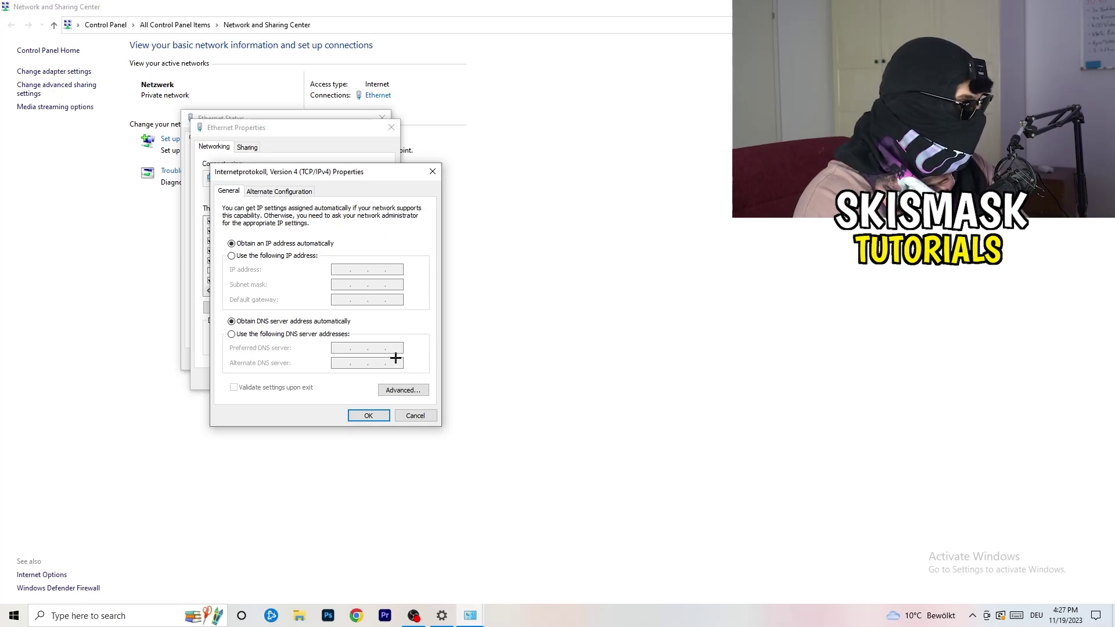
Try the manual IP and DNS address options for IPv4, and close the dialogs and Network and Sharing Center without saving.
{"action": "left_click", "coordinate": [234, 258]}
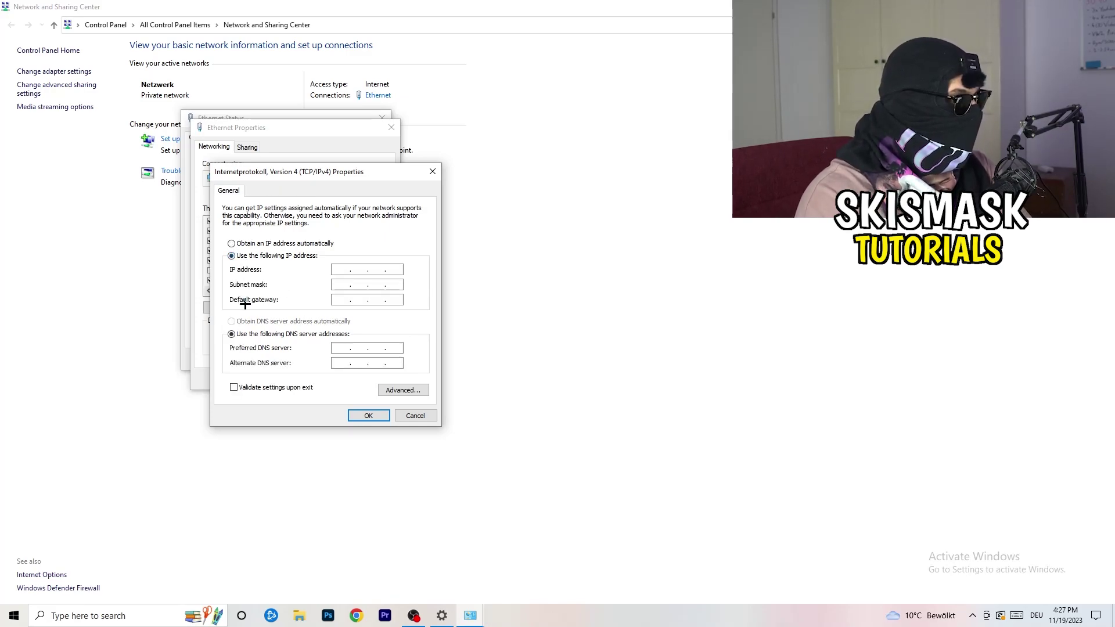
{"action": "left_click", "coordinate": [342, 267]}
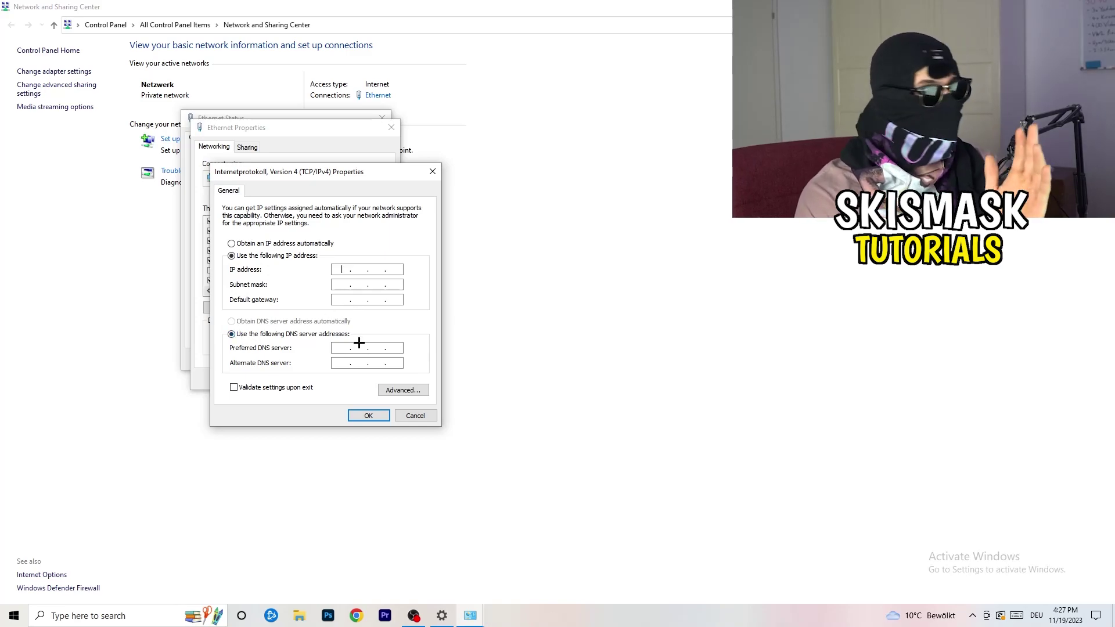
{"action": "left_click", "coordinate": [432, 169]}
{"action": "left_click", "coordinate": [391, 127]}
{"action": "left_click", "coordinate": [382, 117]}
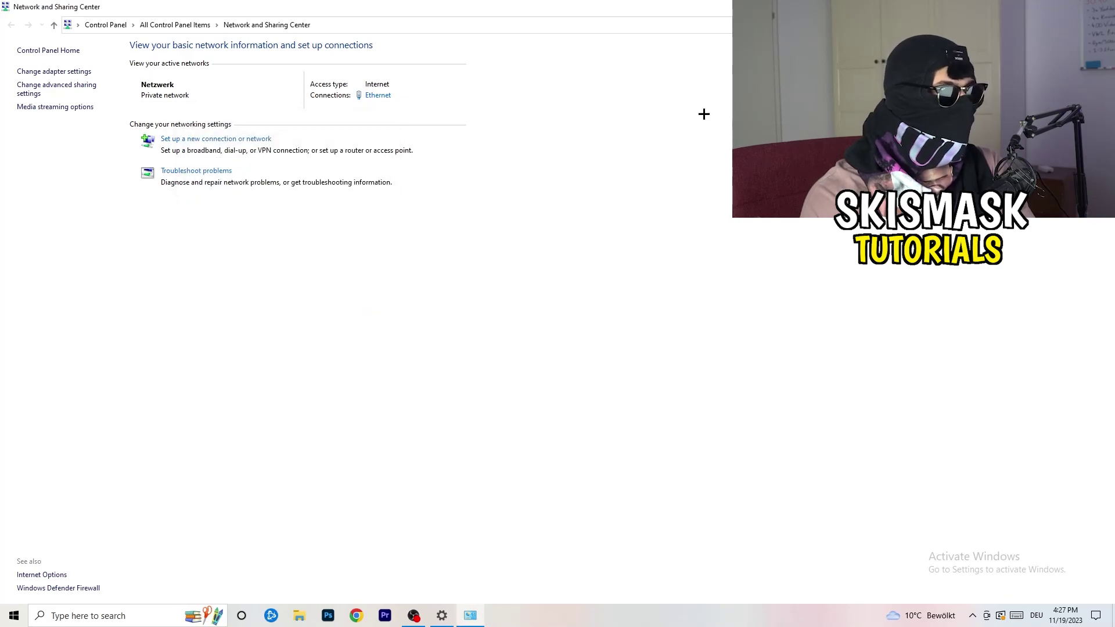
{"action": "left_click", "coordinate": [720, 7]}
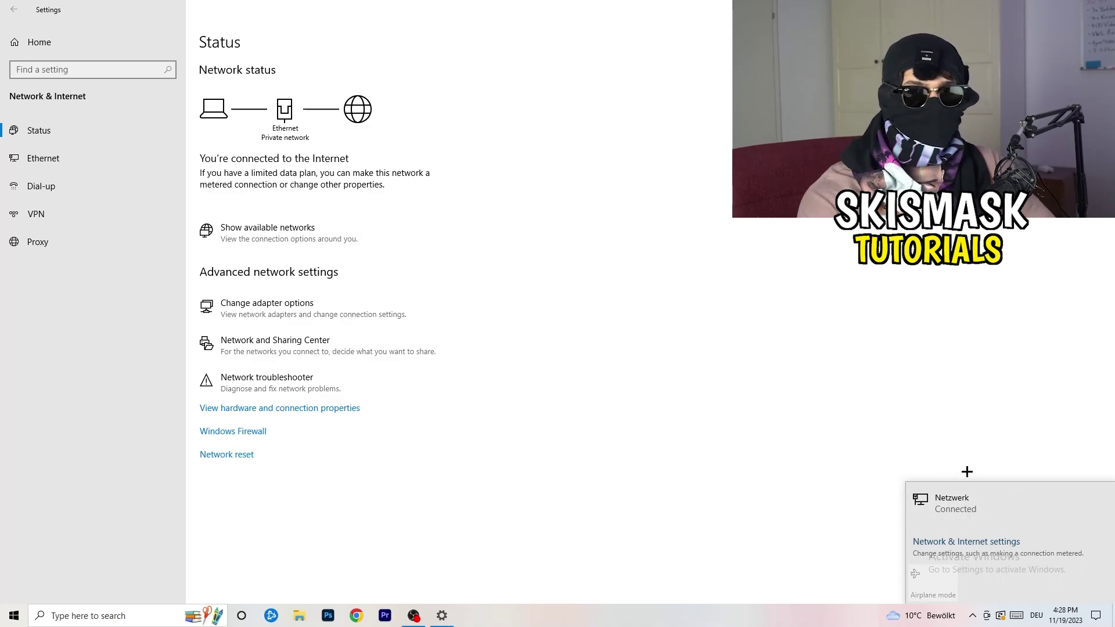
Close the Network & Internet settings and open the Windows Update page under Update & Security.
{"action": "left_click", "coordinate": [957, 540]}
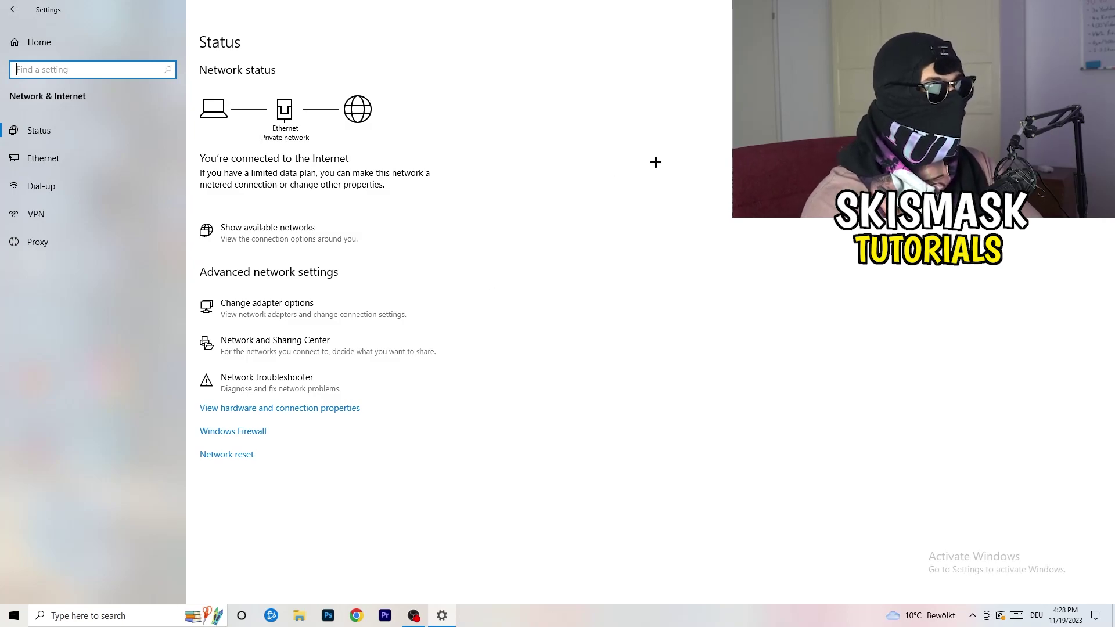
{"action": "key", "text": "alt+F4"}
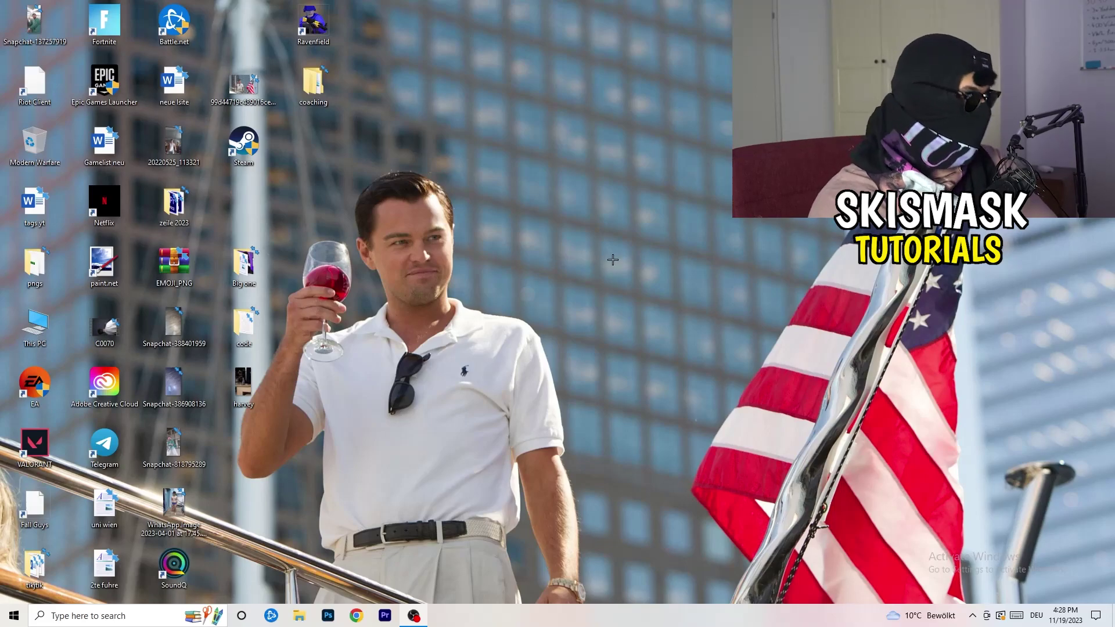
{"action": "left_click", "coordinate": [14, 615]}
{"action": "left_click", "coordinate": [14, 560]}
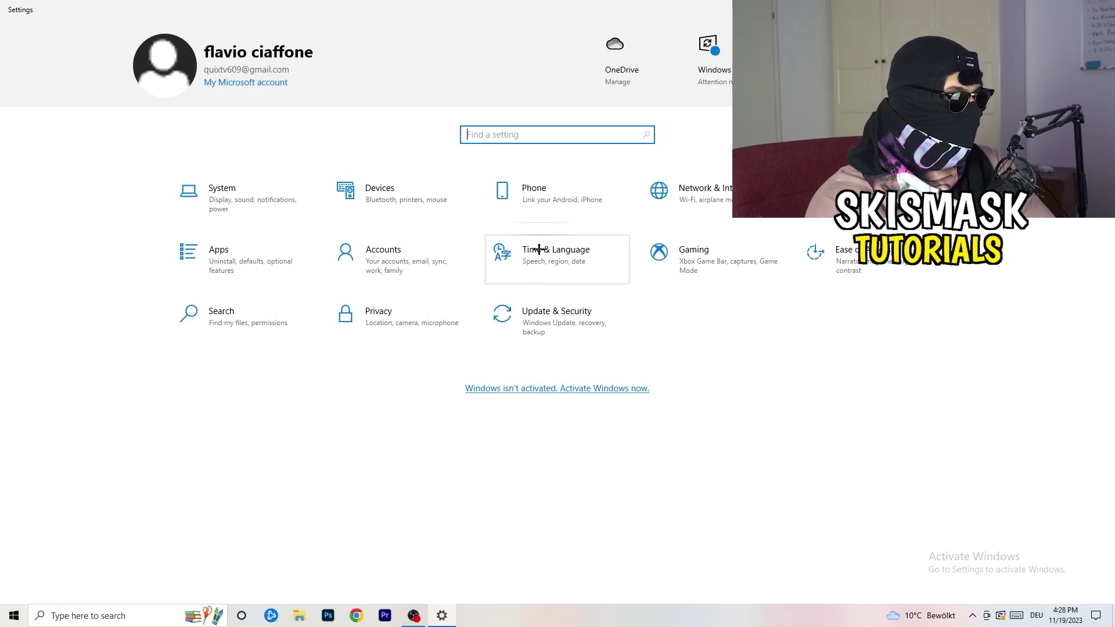
{"action": "left_click", "coordinate": [537, 324]}
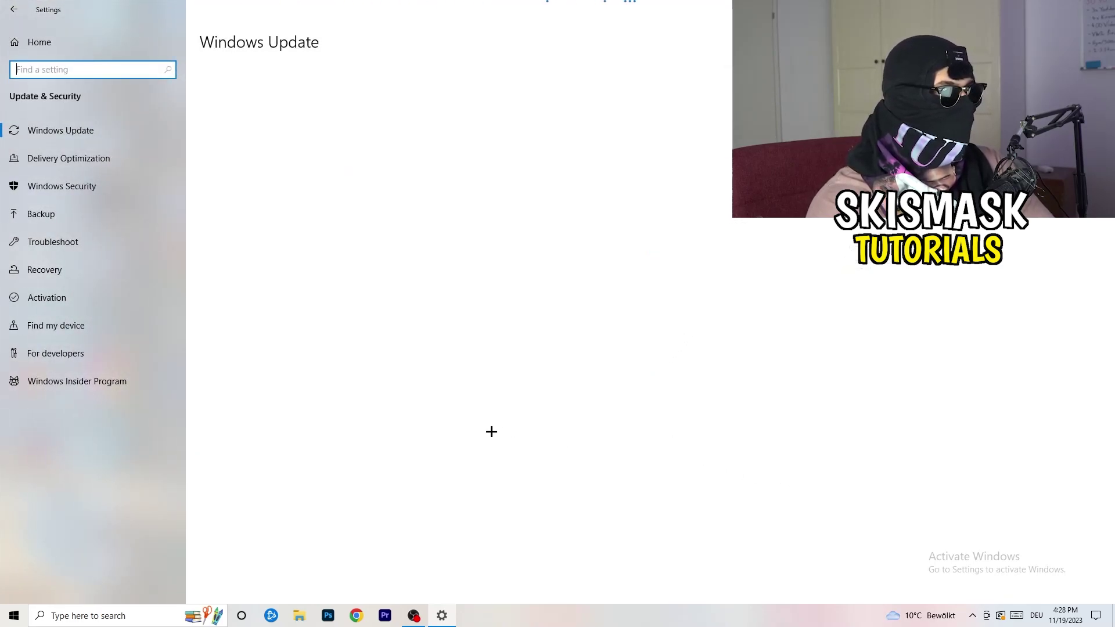